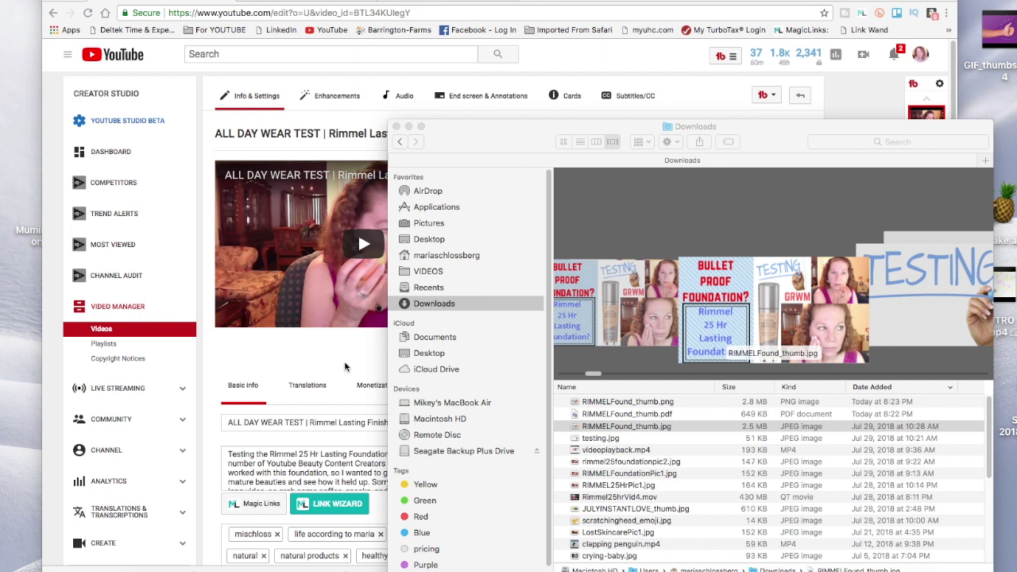
Step: Leave the YouTube Studio edit page for the RIMMELFound_thumb design in the Canva tab
left_click(311, 4)
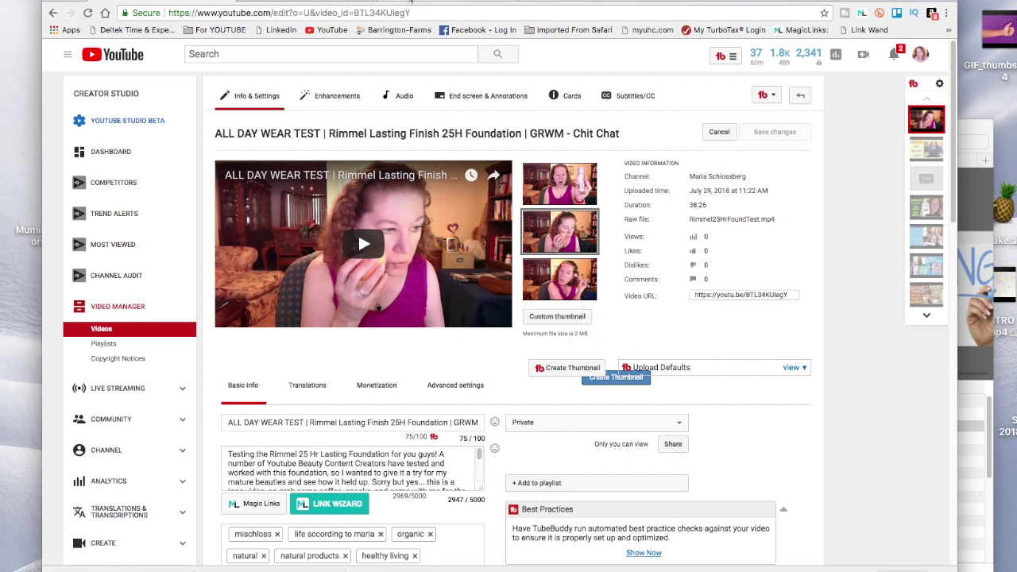
left_click(411, 2)
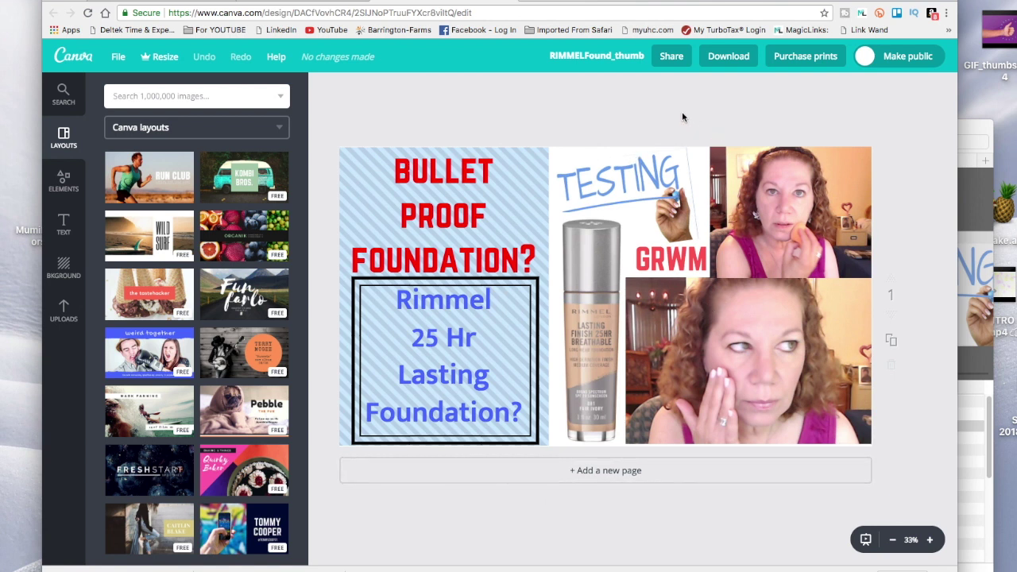
Step: Download the Rimmel thumbnail from Canva with the file type kept as PNG (Recommended)
left_click(724, 57)
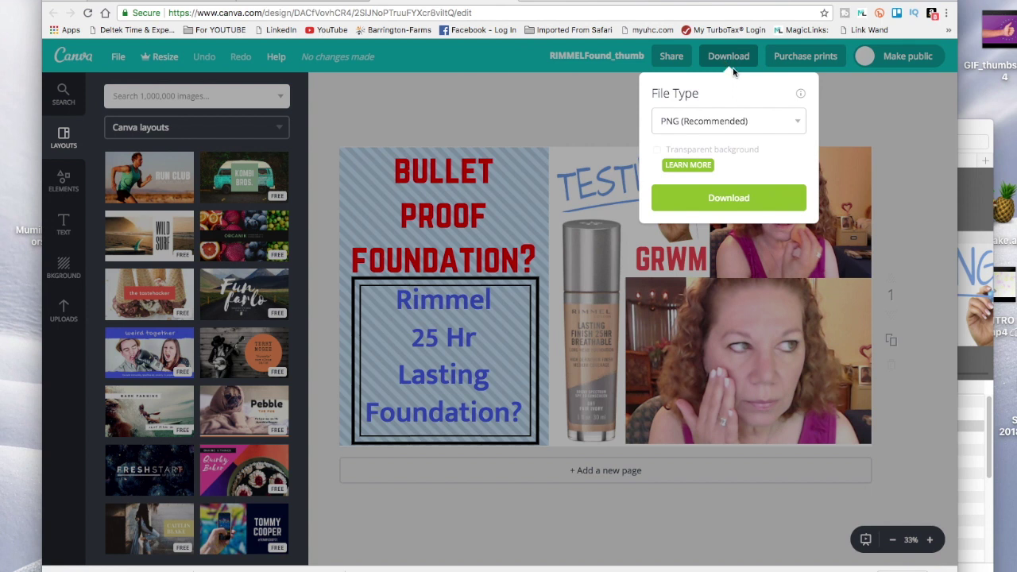
left_click(795, 124)
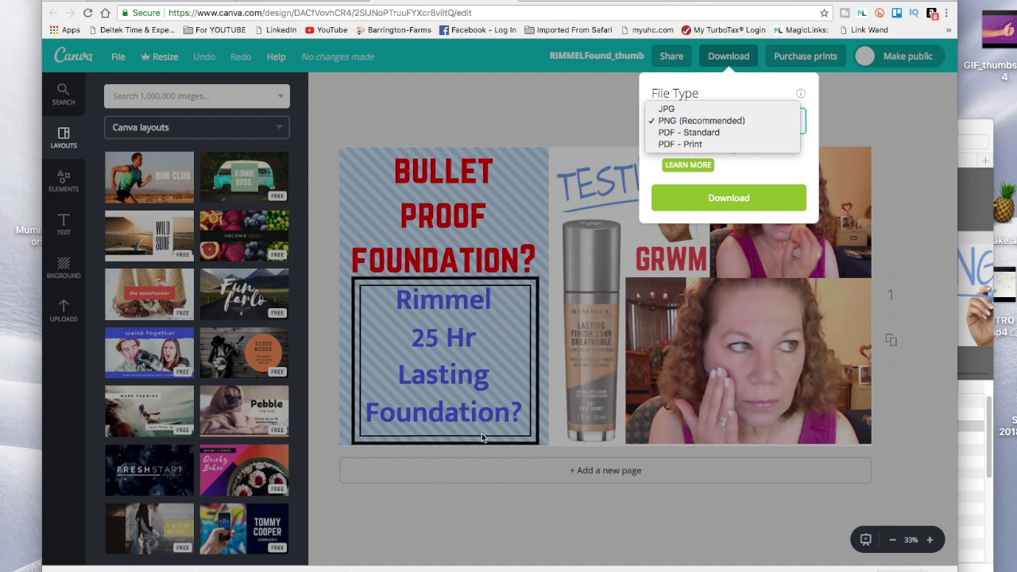
left_click(189, 4)
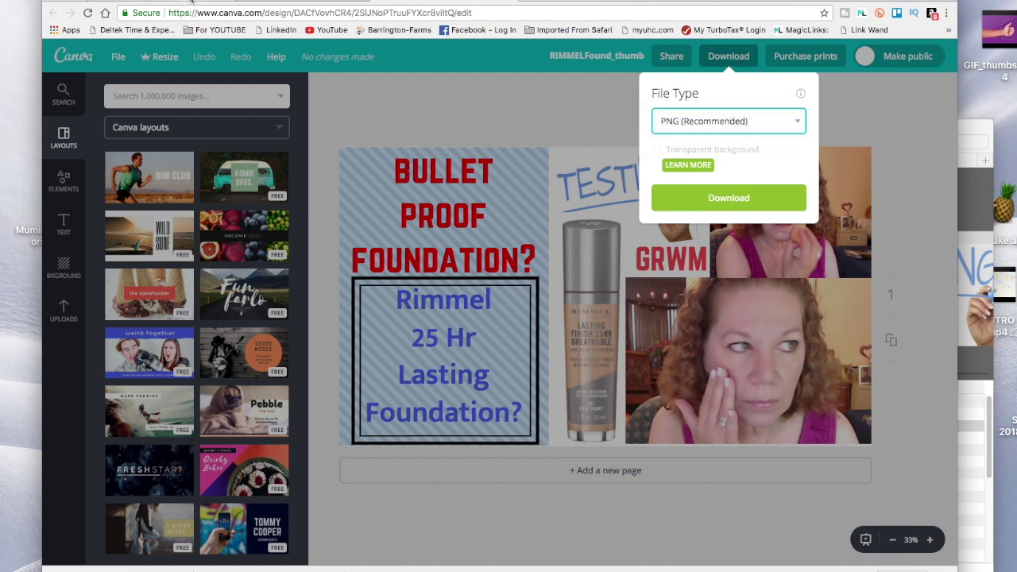
left_click(609, 127)
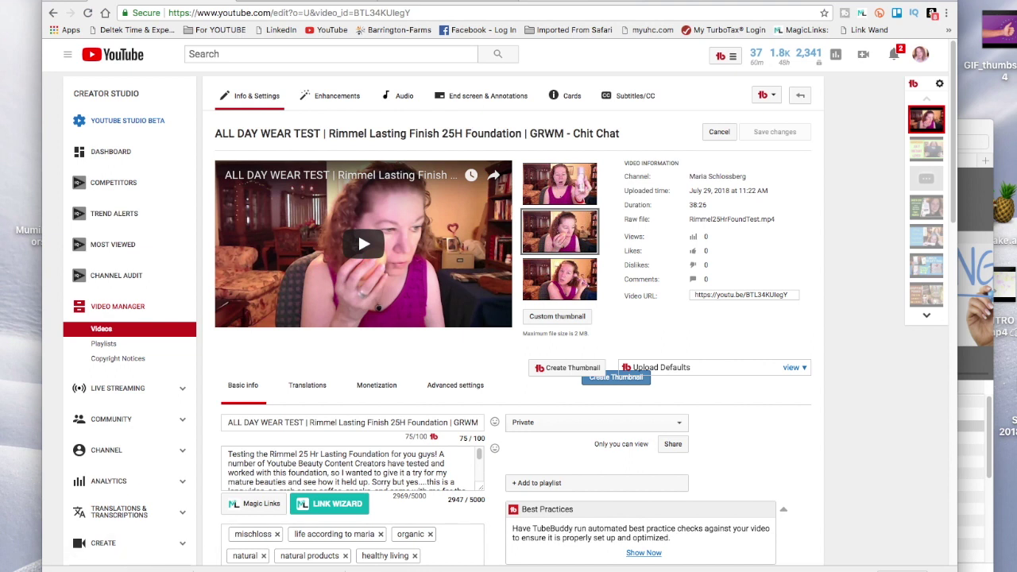
Step: Reveal RIMMELFound_thumb.png in Finder's Downloads folder and move the window aside
right_click(198, 568)
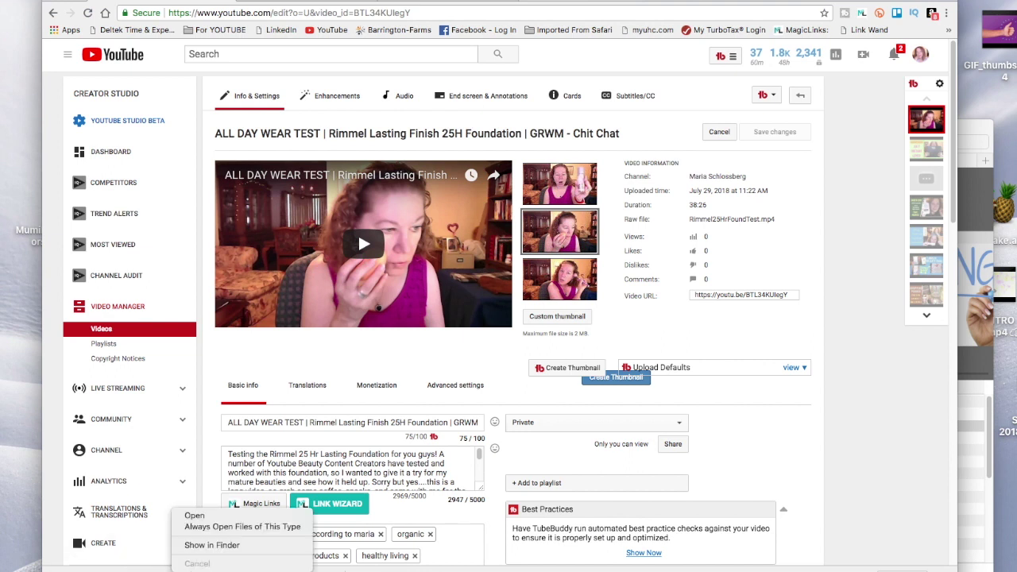
left_click(208, 545)
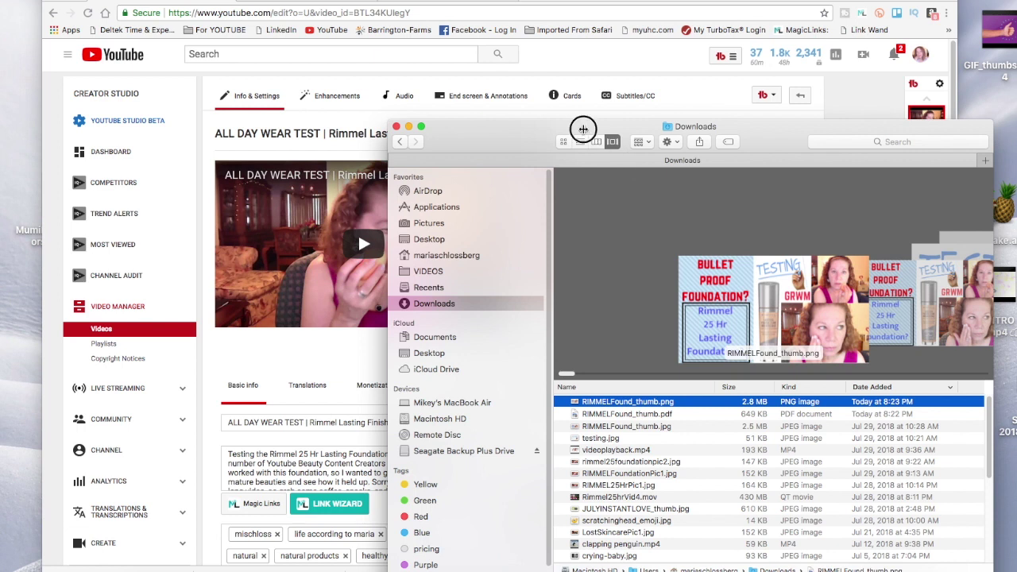
left_click_drag(580, 127, 477, 88)
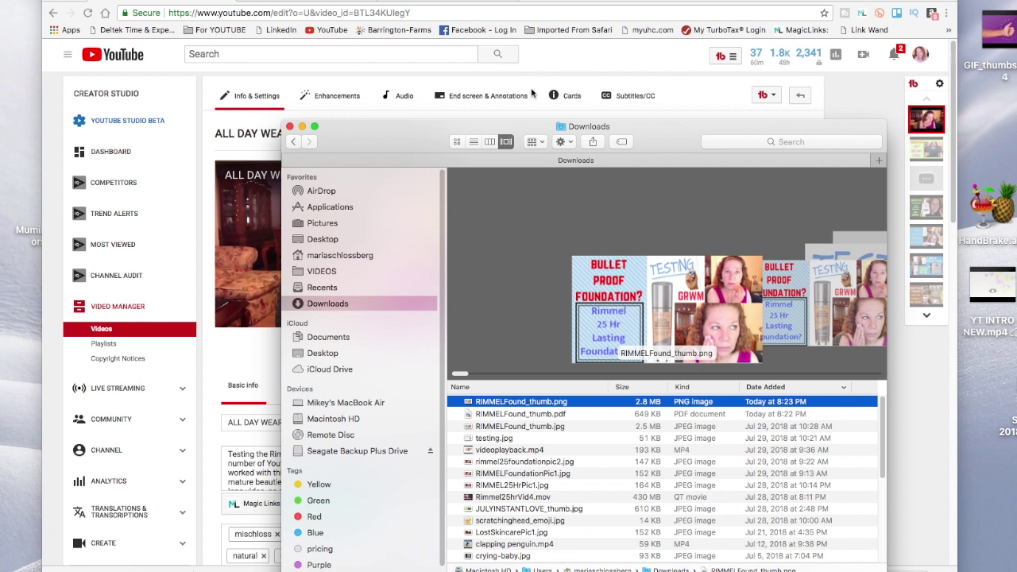
Step: Upload RIMMELFound_thumb.png as the video's custom thumbnail; it is rejected as not an image or too big
left_click(702, 103)
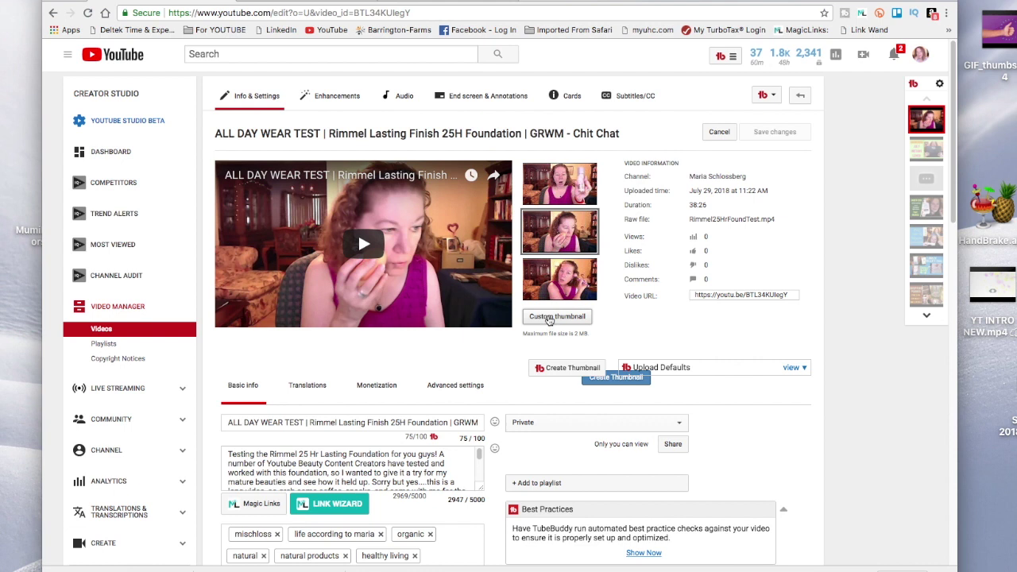
left_click(550, 318)
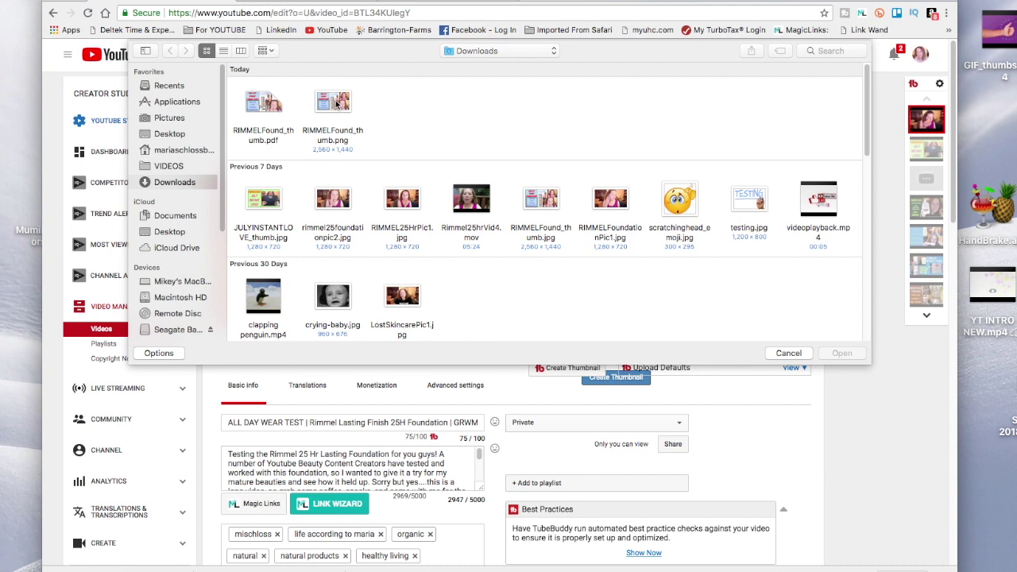
left_click(336, 104)
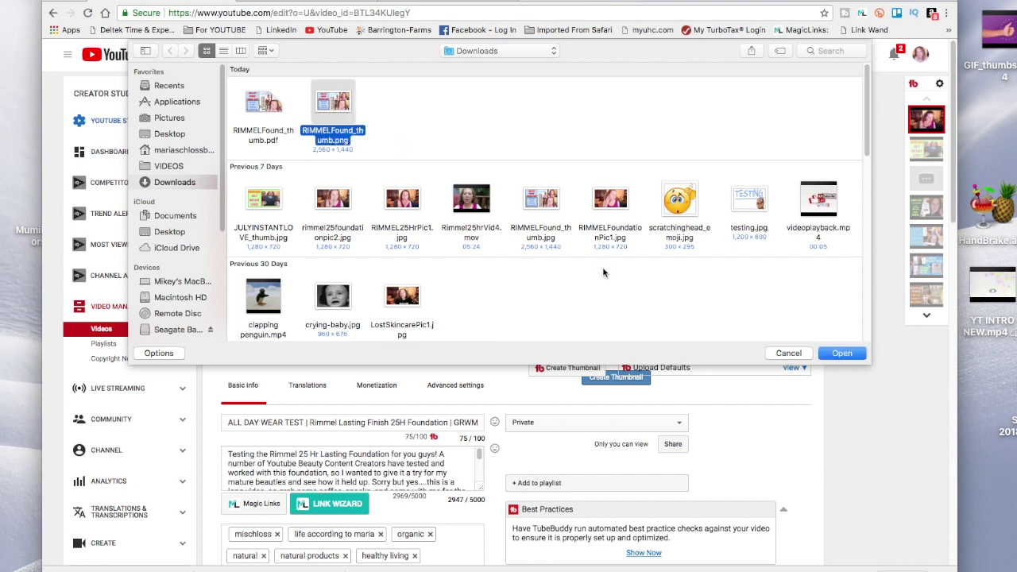
left_click(841, 353)
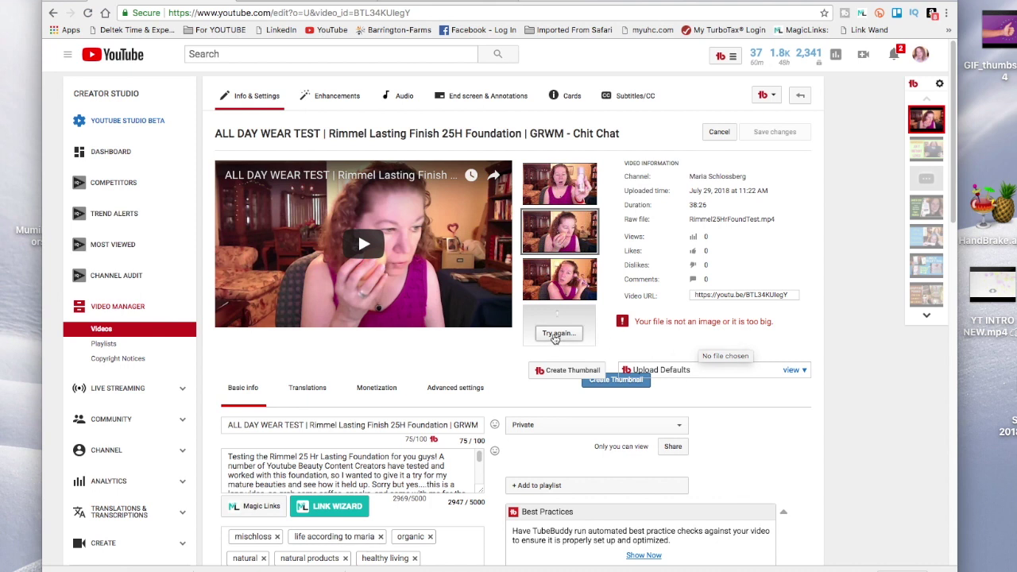
Step: Retry the custom thumbnail with RIMMELFound_thumb.pdf; it is rejected as unsupported
left_click(556, 335)
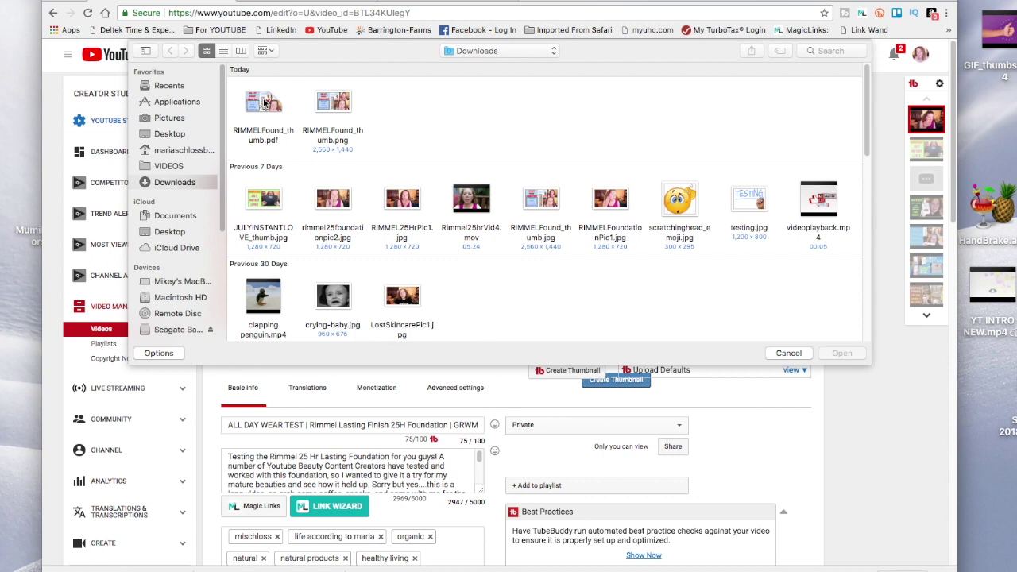
left_click(266, 103)
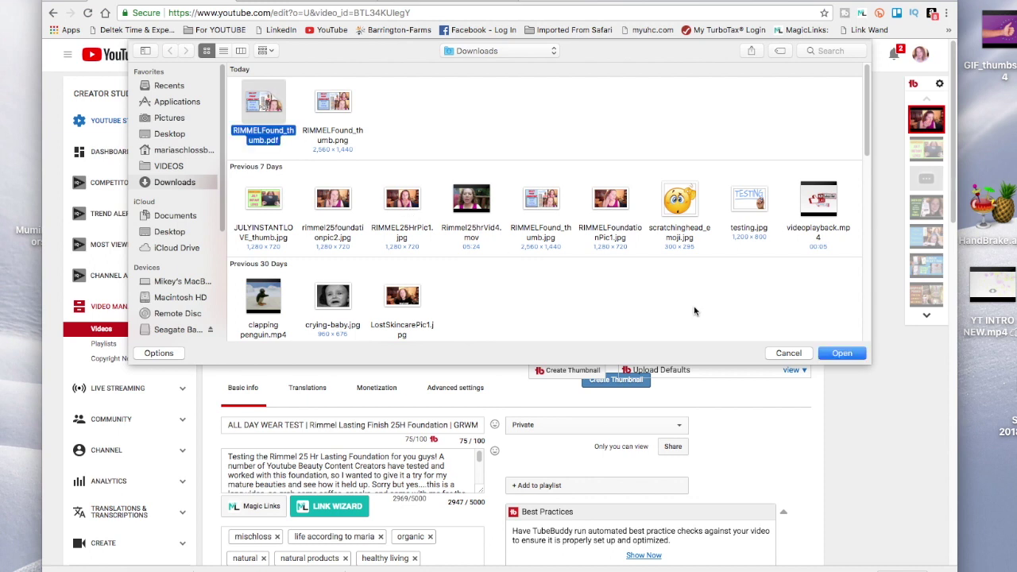
left_click(841, 353)
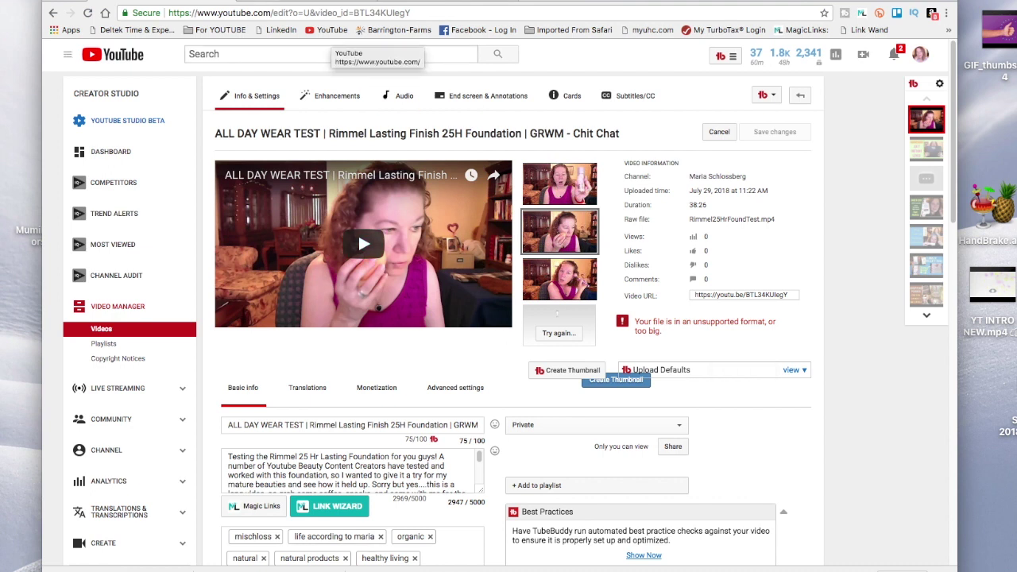
Step: Download the Rimmel thumbnail design from Canva as a JPG and dismiss the download confirmation
left_click(409, 3)
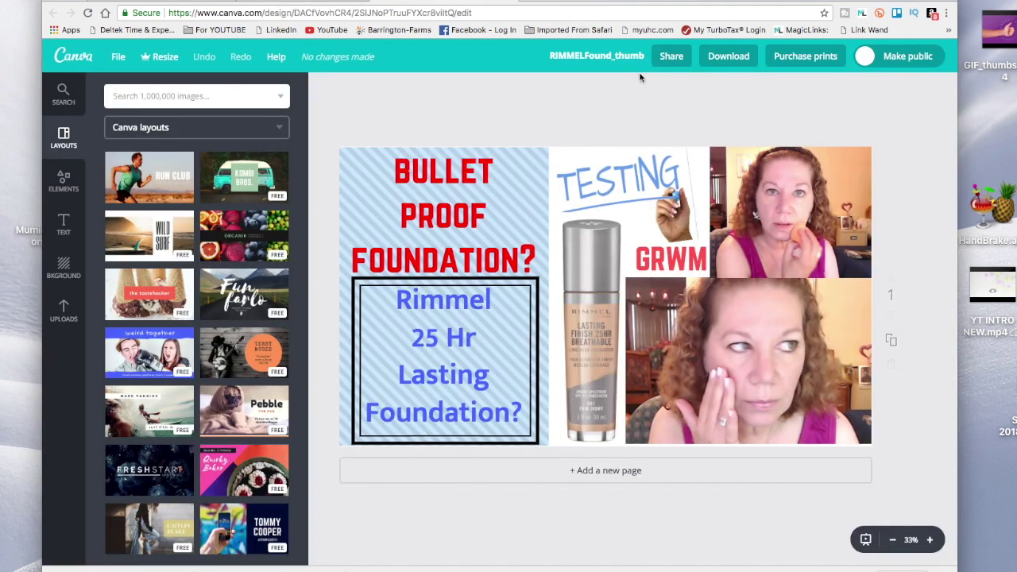
left_click(717, 56)
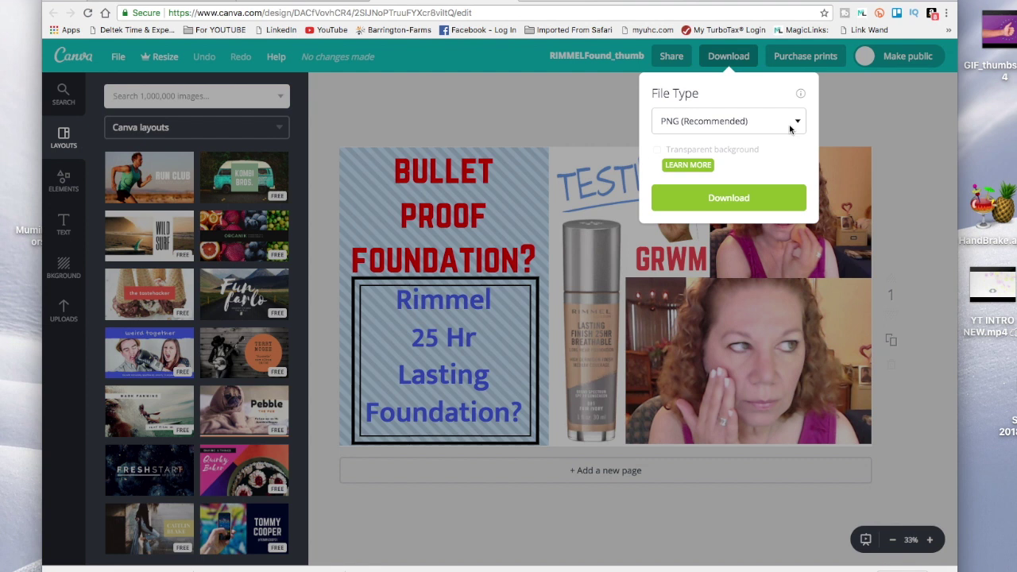
left_click(791, 126)
left_click(711, 108)
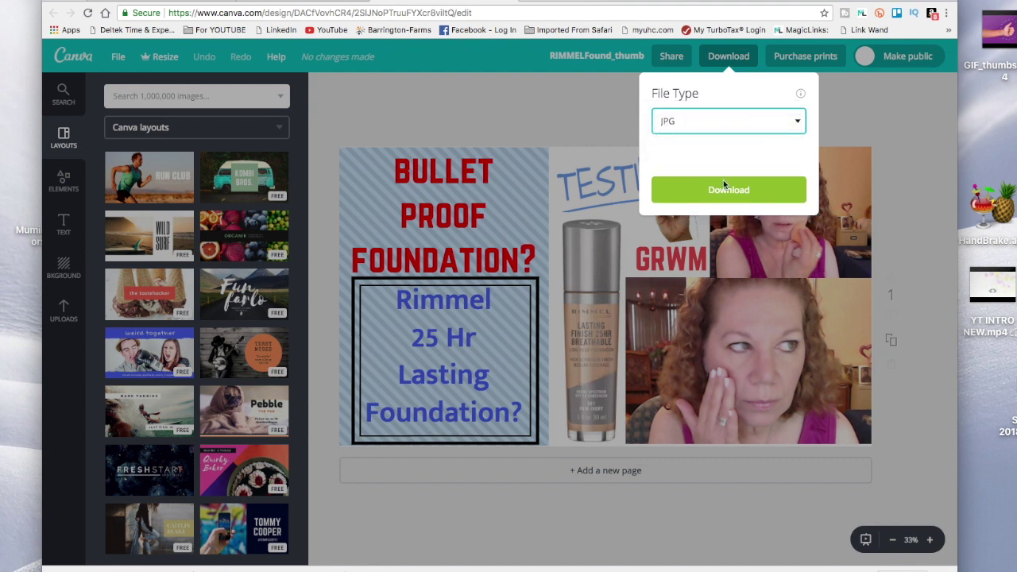
left_click(725, 162)
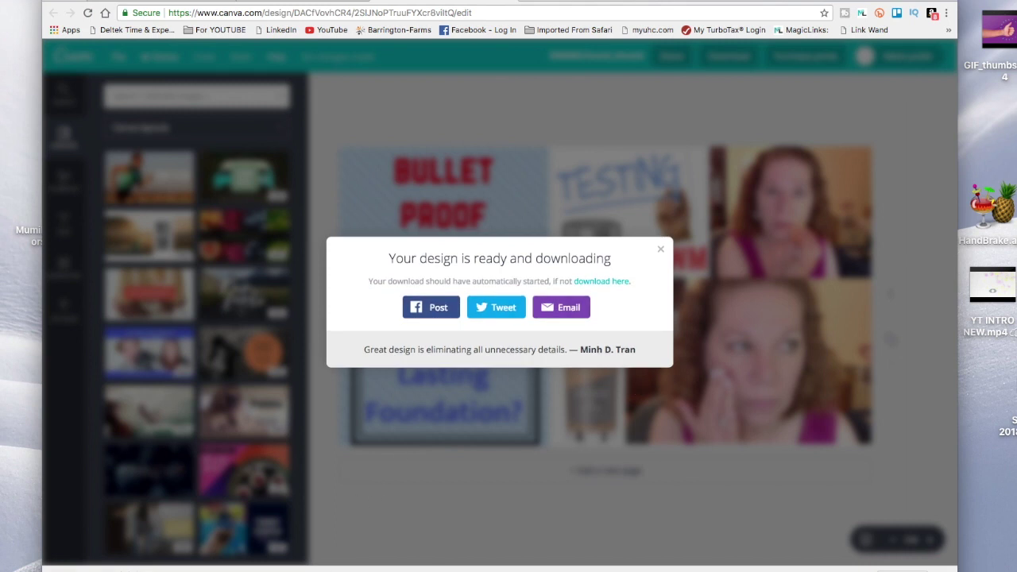
left_click(660, 249)
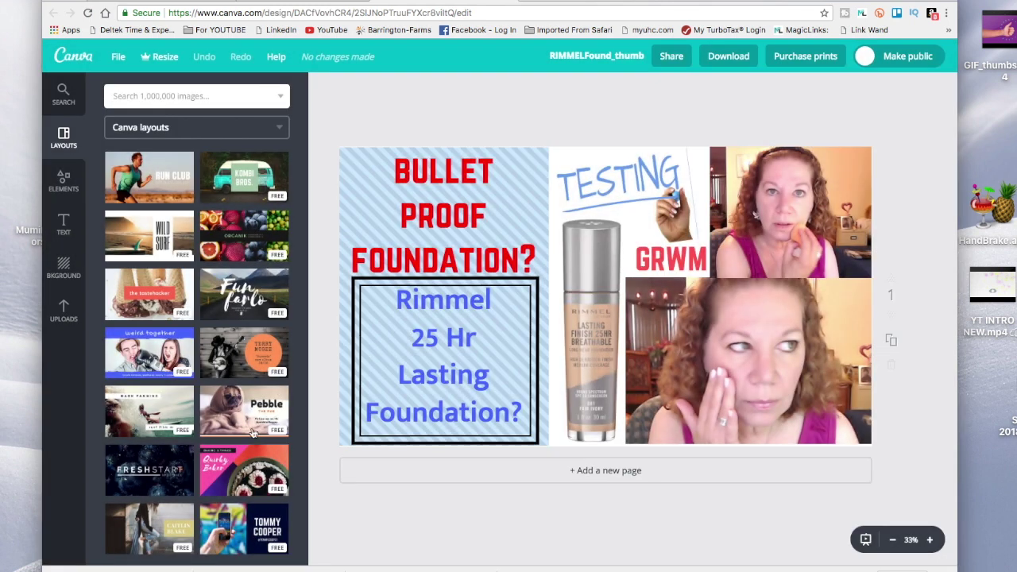
Step: Reveal RIMMELFound_thumb (1).jpg in Finder's Downloads folder and open it for editing
right_click(173, 568)
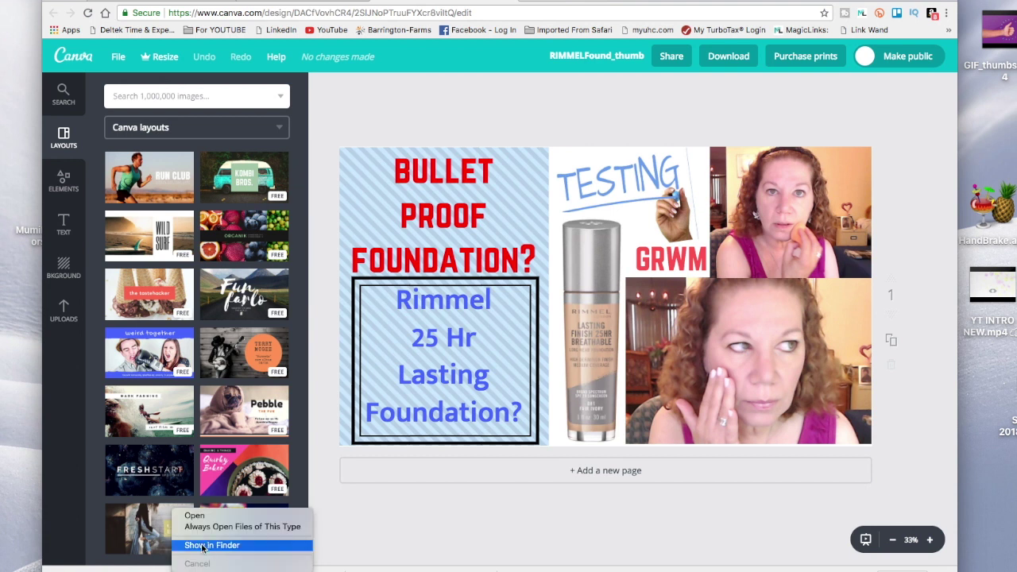
left_click(203, 547)
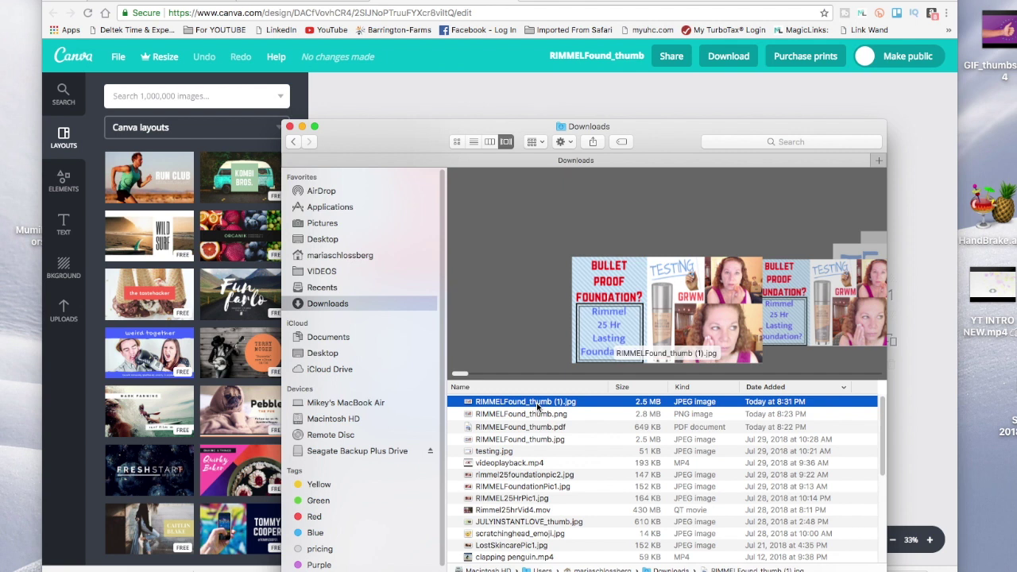
left_click(494, 404)
right_click(494, 404)
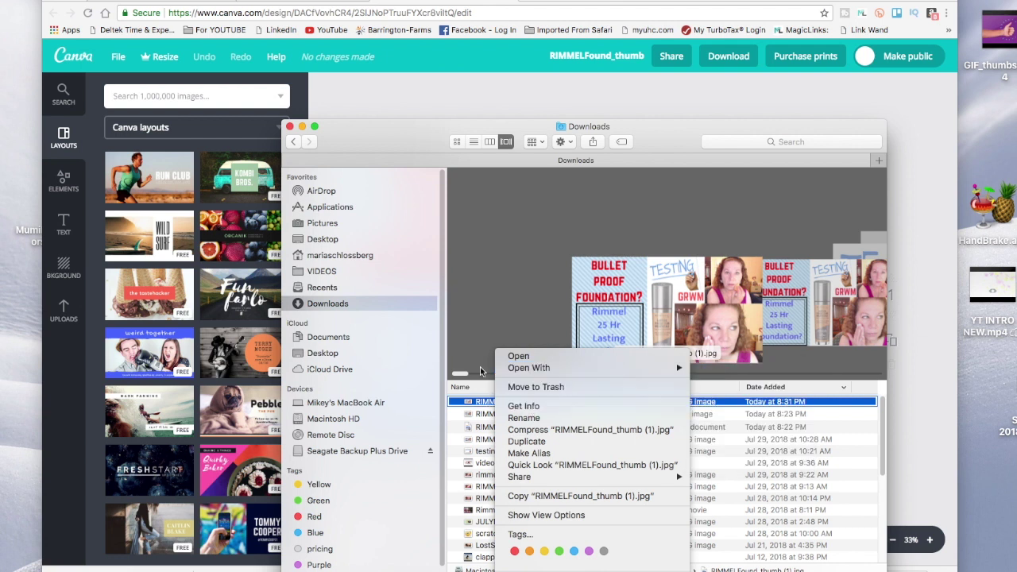
left_click(482, 406)
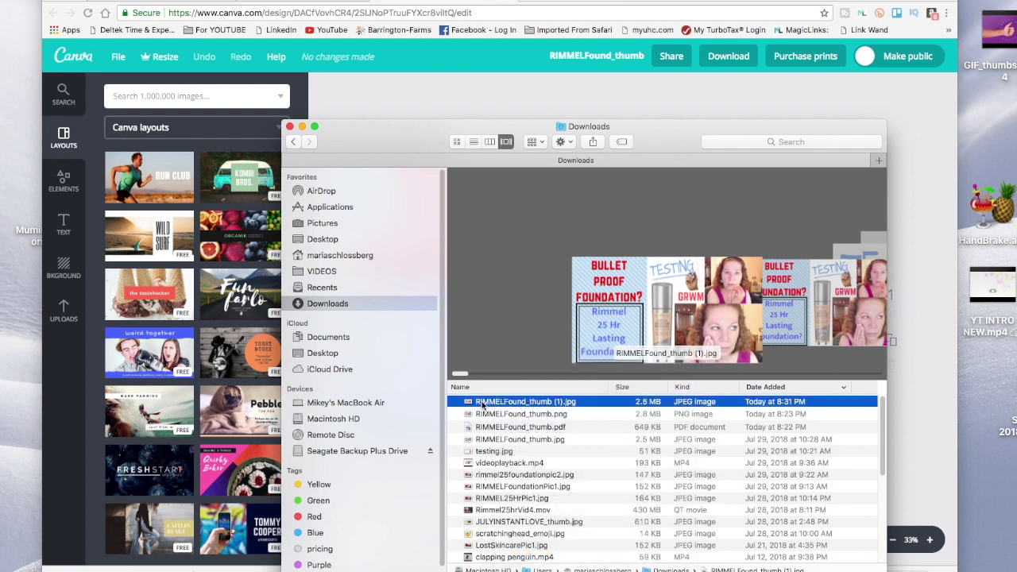
left_click(482, 405)
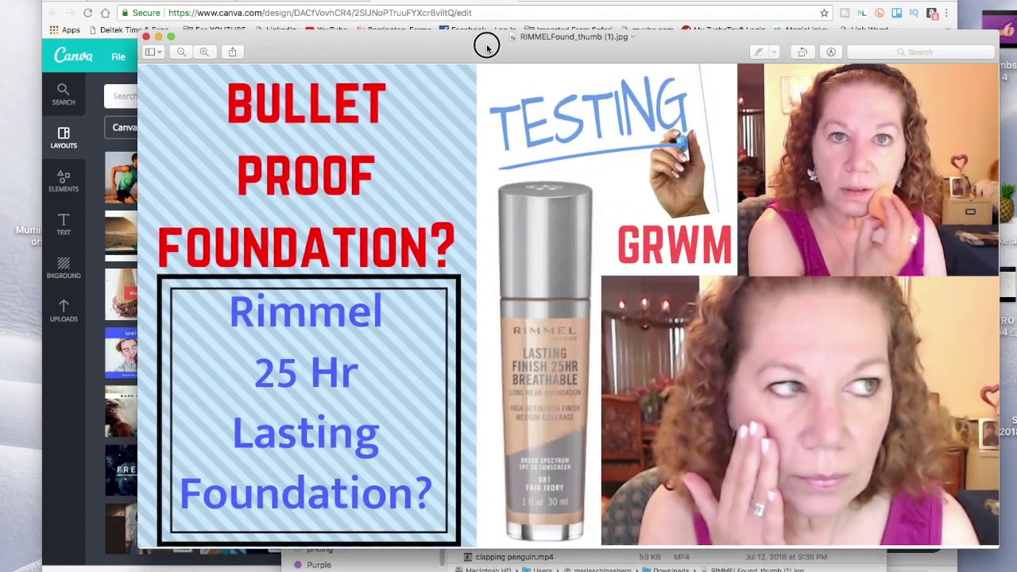
Step: Reposition the Preview window showing the thumbnail JPG and bring up the Tools menu
left_click_drag(483, 43, 427, 54)
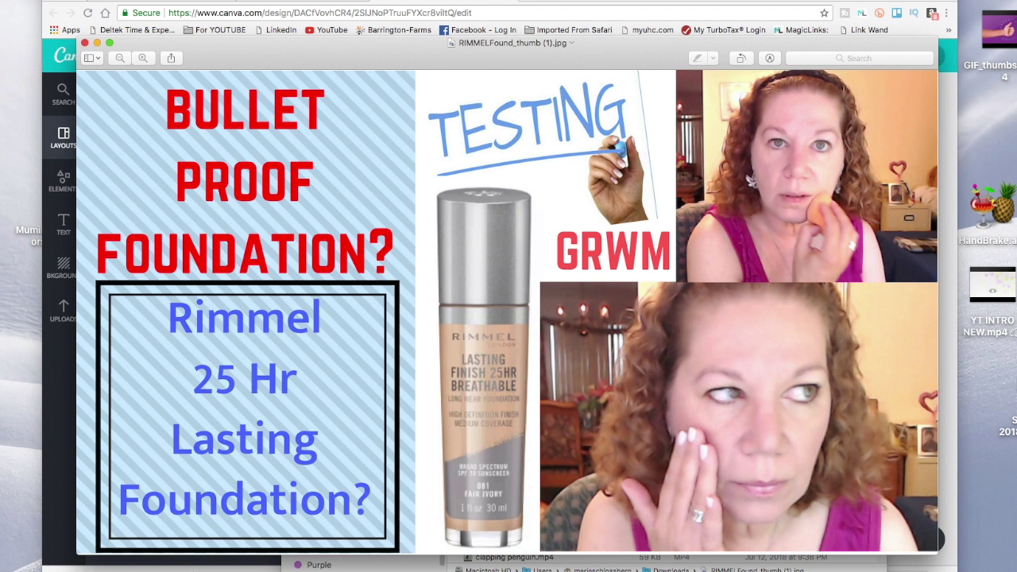
left_click(139, 1)
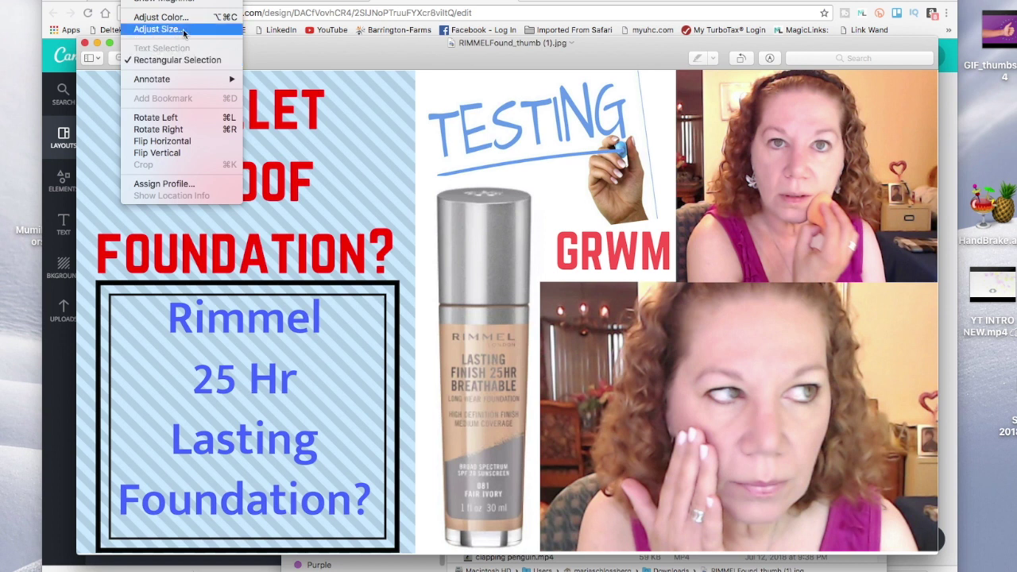
Step: Use Adjust Size to set the width to 1280, so the height becomes 720
left_click(183, 33)
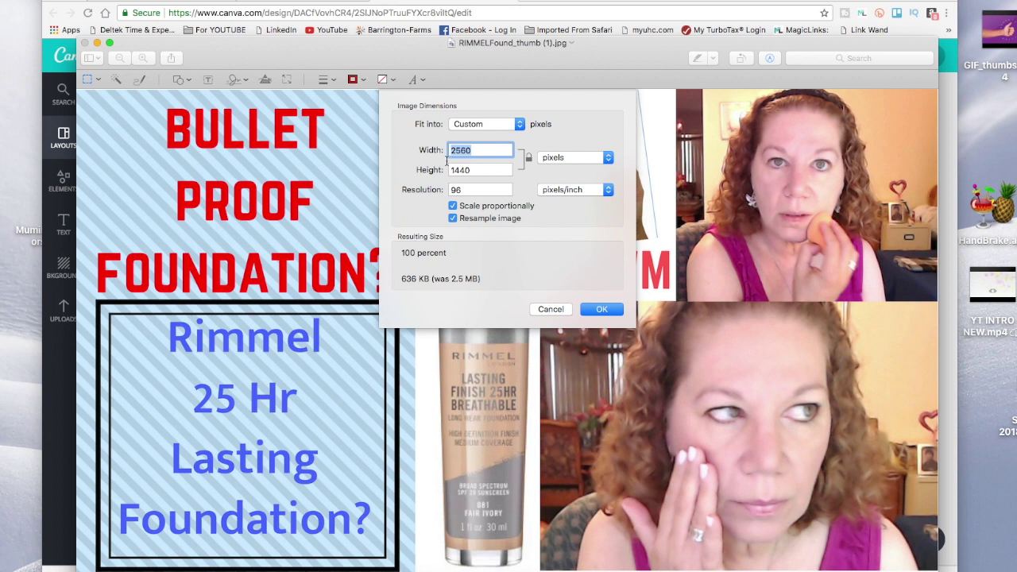
type("1280")
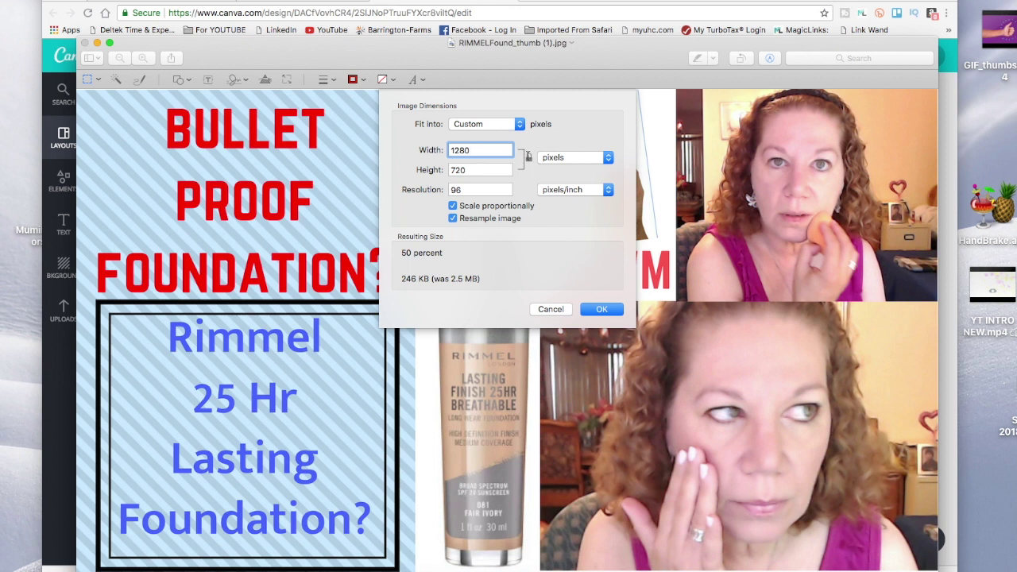
left_click(451, 169)
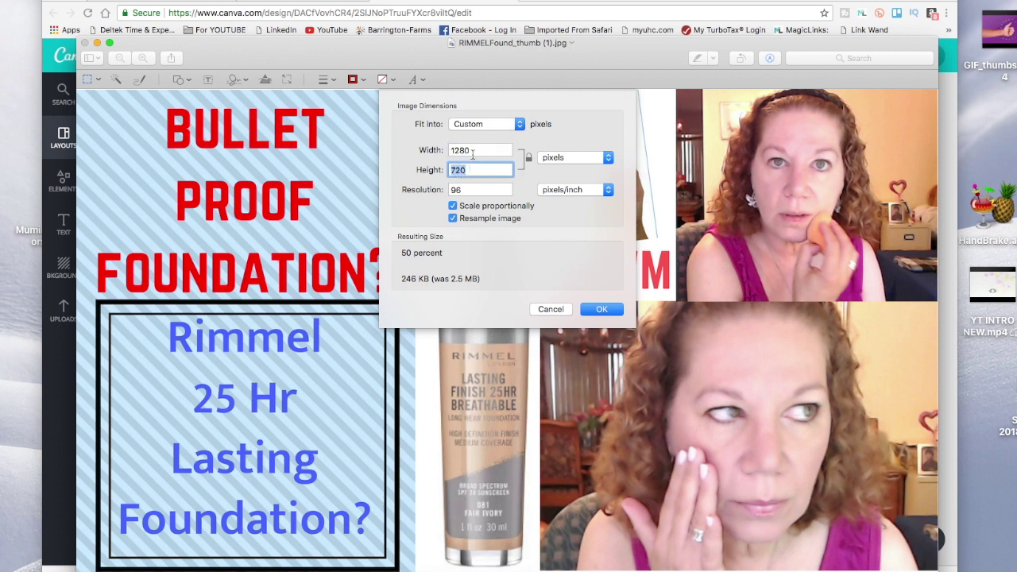
left_click_drag(472, 150, 442, 150)
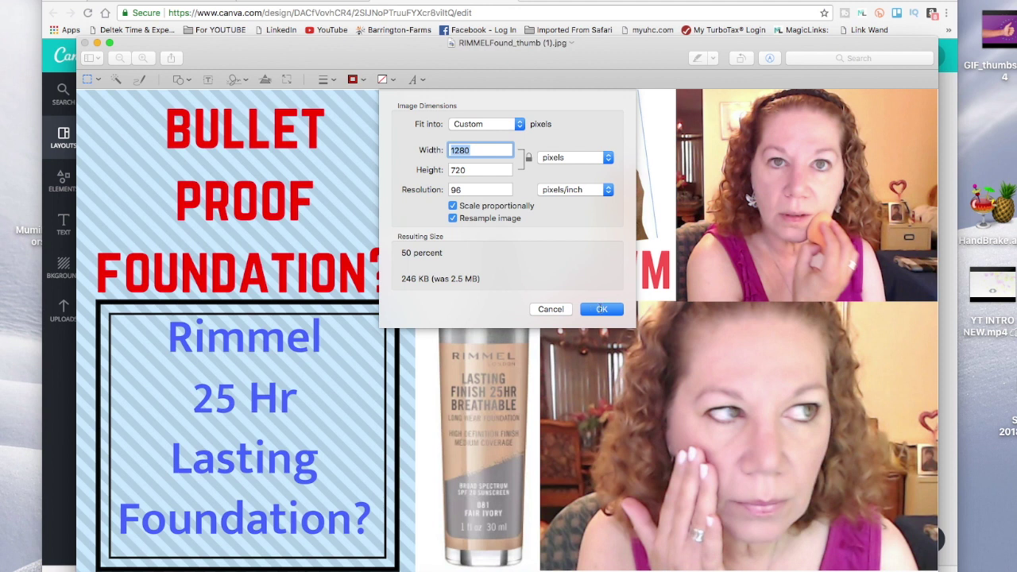
left_click(601, 309)
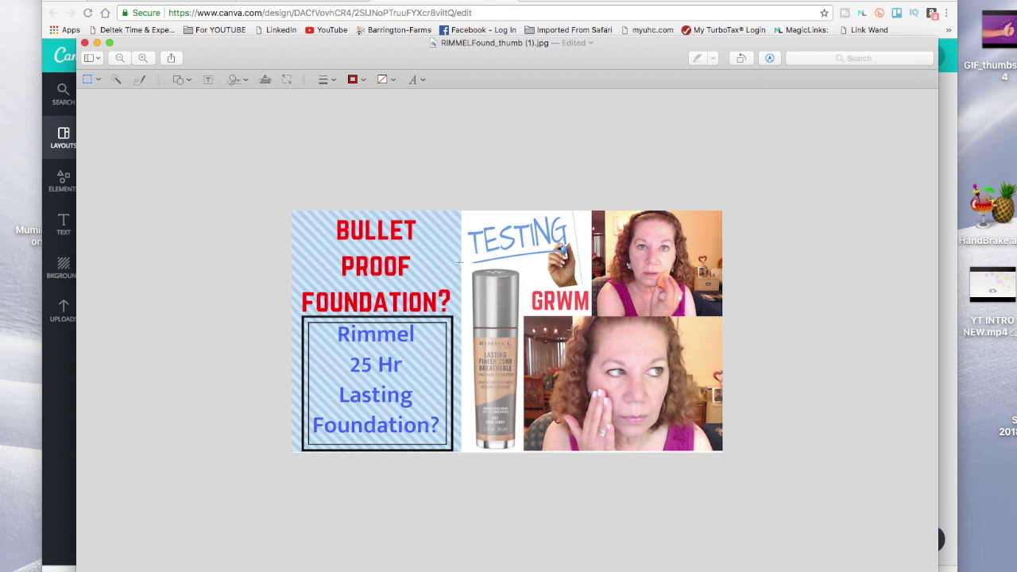
Step: Save the resized JPG, then close Preview and the Downloads Finder window
left_click(39, 1)
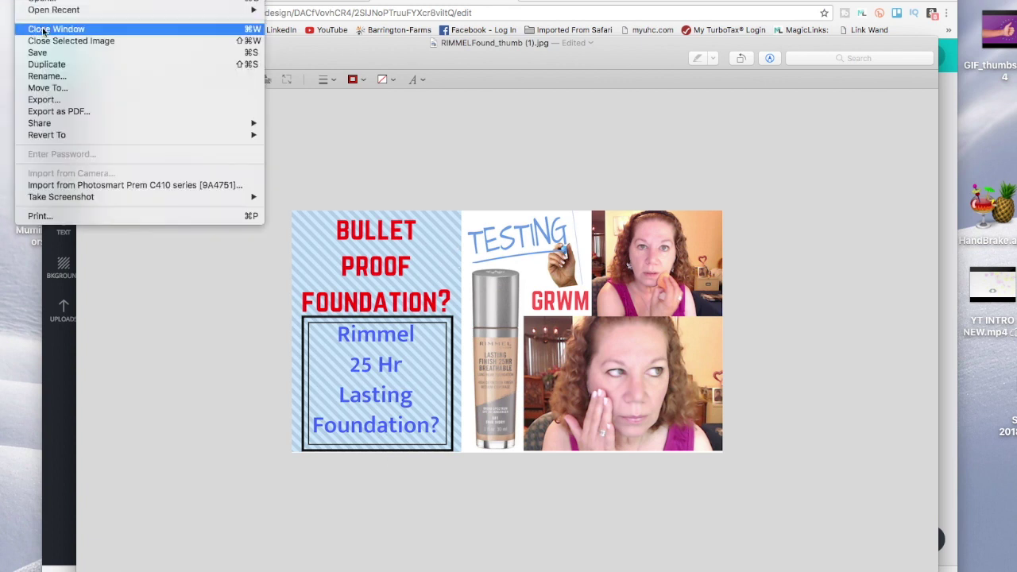
left_click(50, 53)
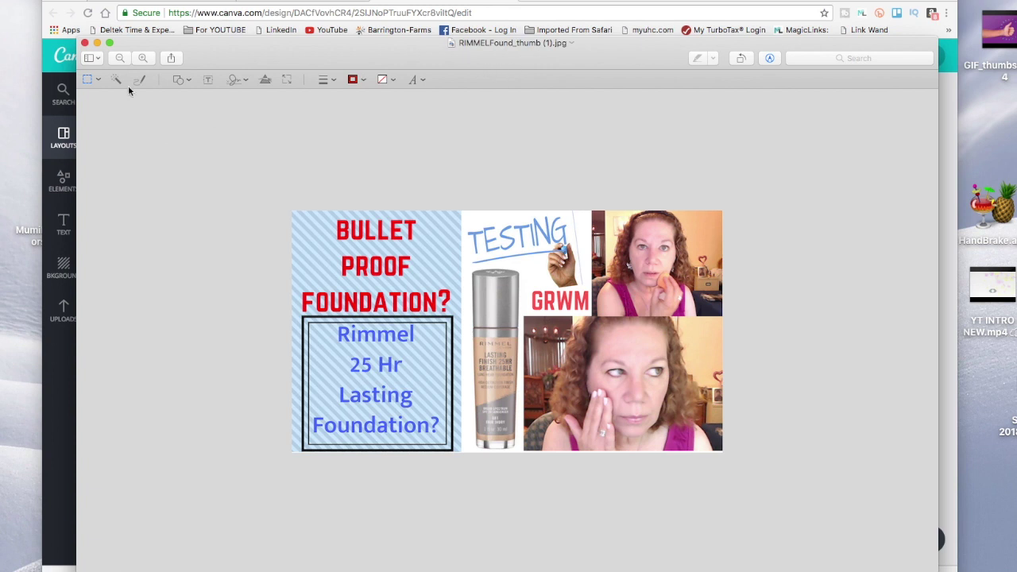
left_click(85, 44)
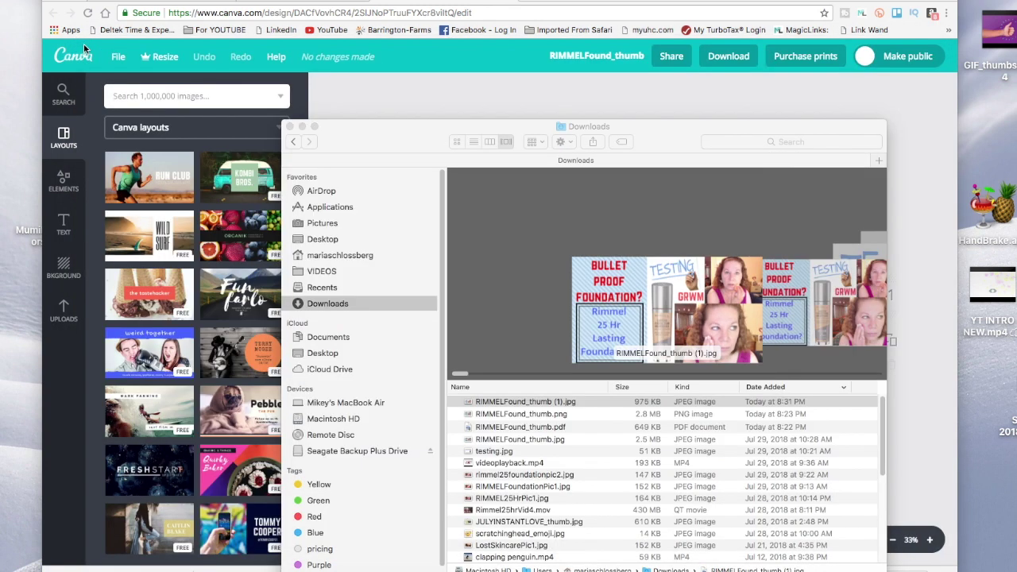
left_click(291, 127)
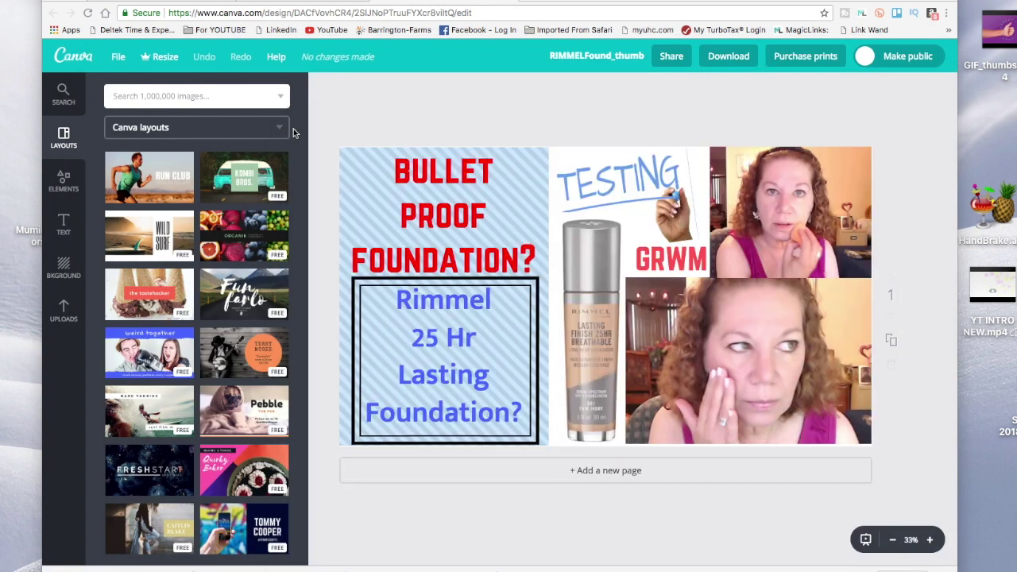
Step: Back on the video edit page, choose RIMMELFound_thumb (1).jpg from Downloads as the custom thumbnail
left_click(174, 2)
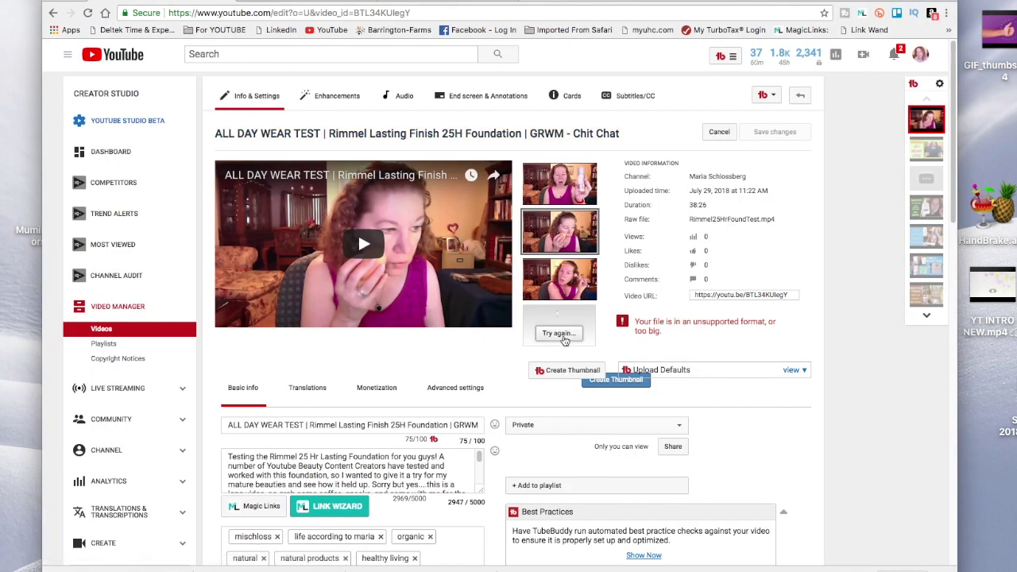
left_click(563, 334)
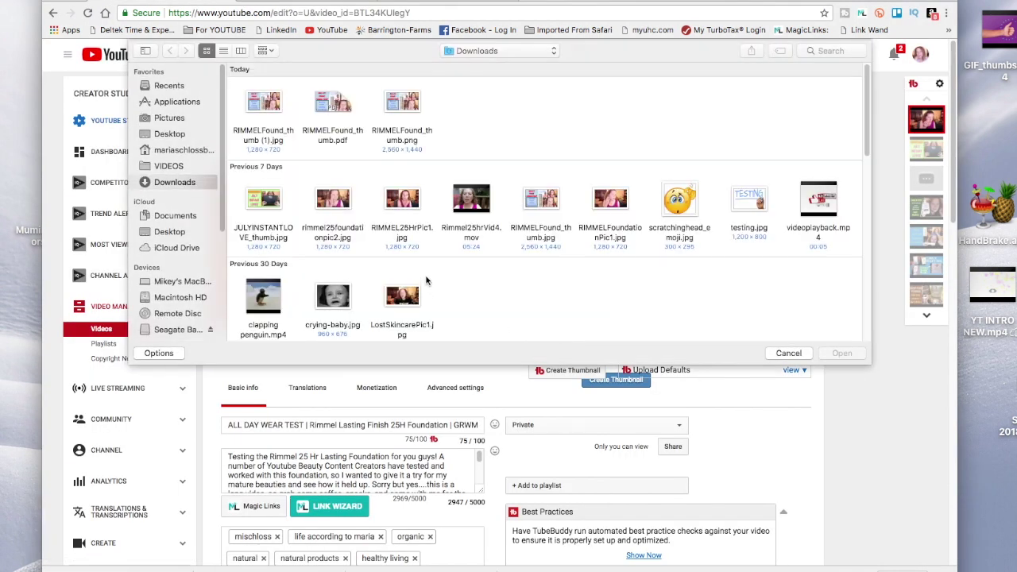
left_click(260, 118)
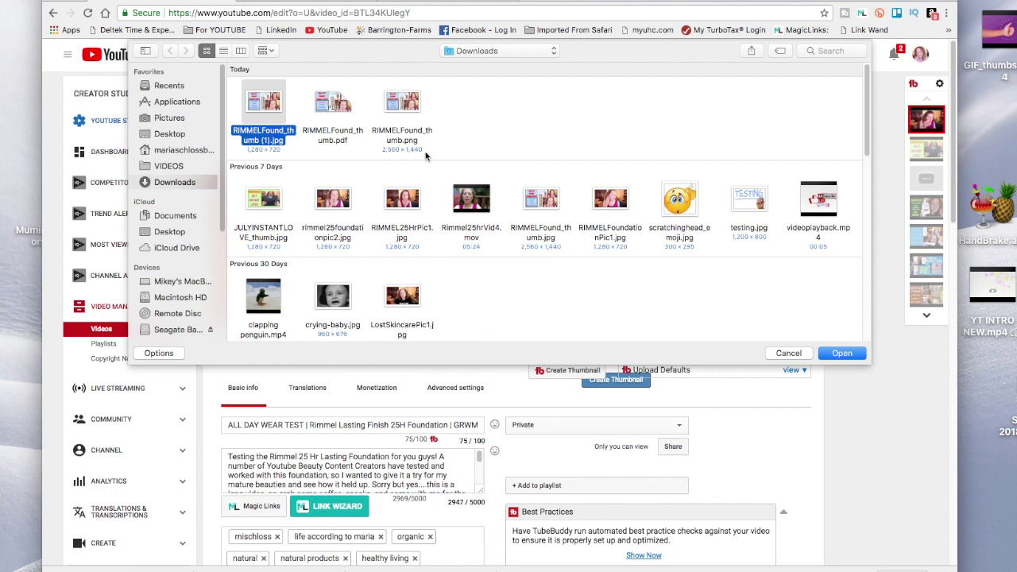
Step: Upload the chosen RIMMELFound_thumb (1).jpg thumbnail and save the video's changes
left_click(842, 353)
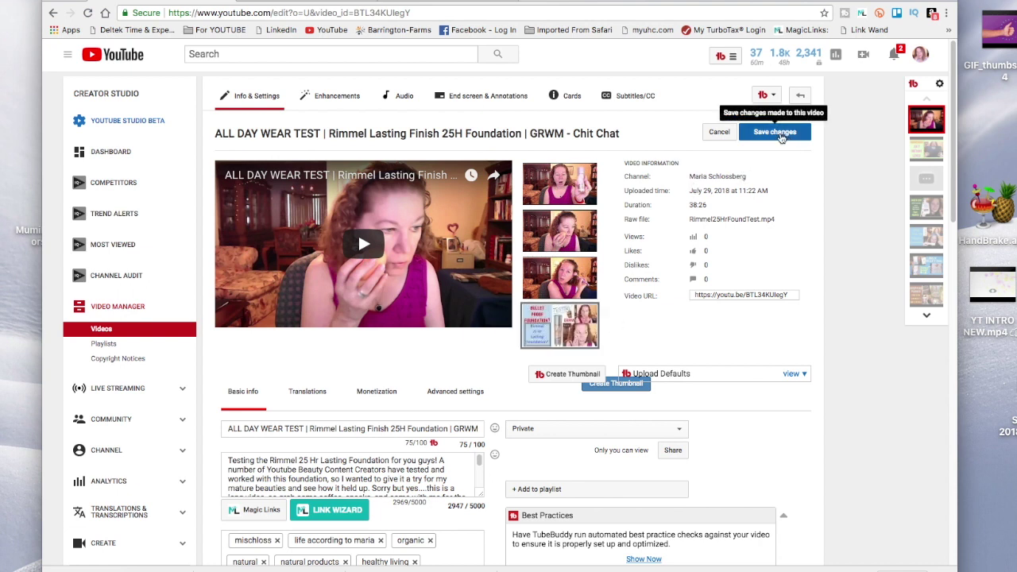
left_click(778, 132)
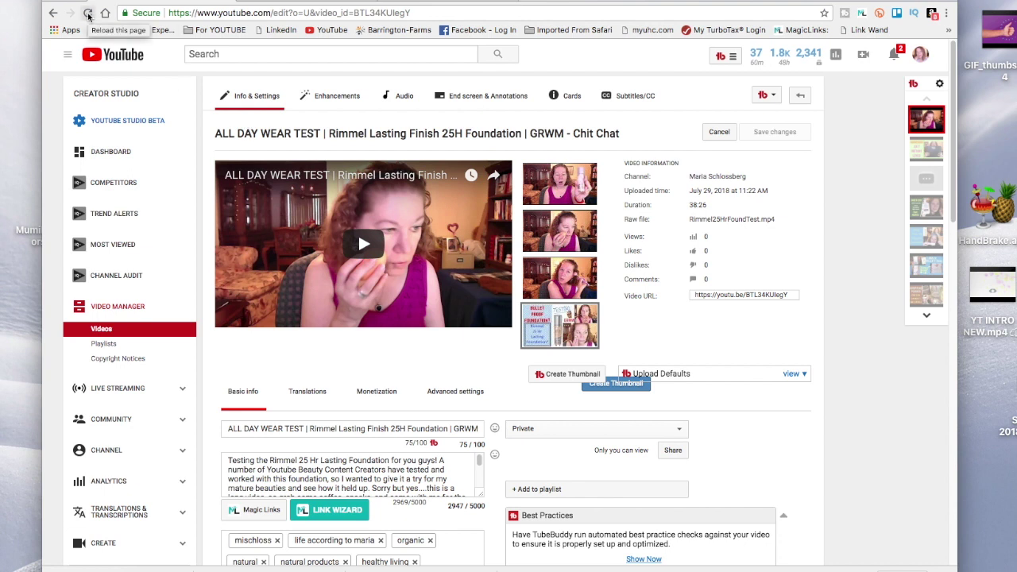
Step: Reload the Rimmel video's edit page to display the new Bullet Proof Foundation thumbnail
left_click(88, 15)
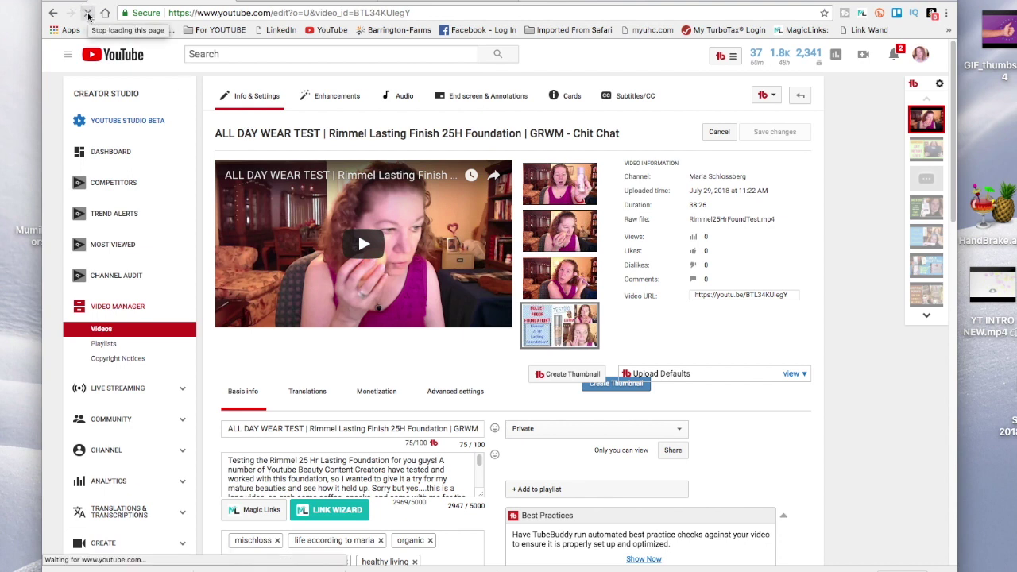